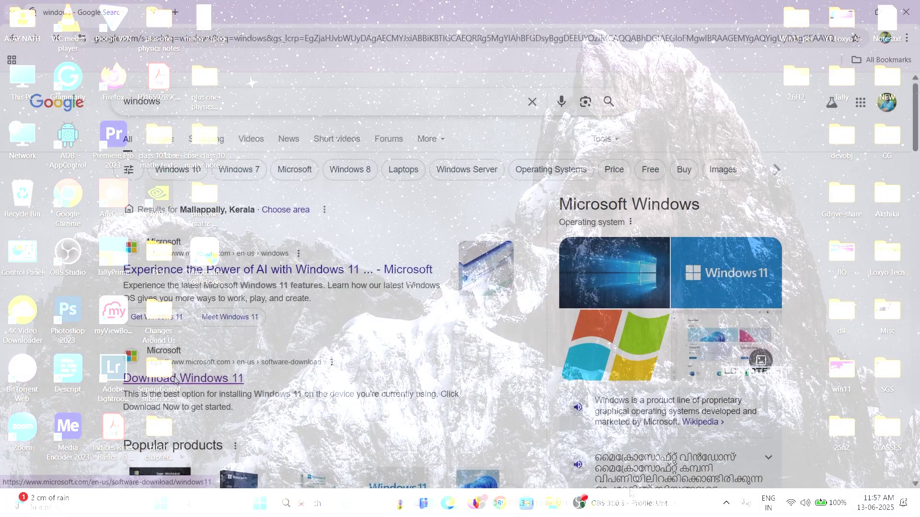
- Open Microsoft's Windows 11 download page and scroll to the disk image (ISO) section
{"action": "left_click", "coordinate": [177, 378]}
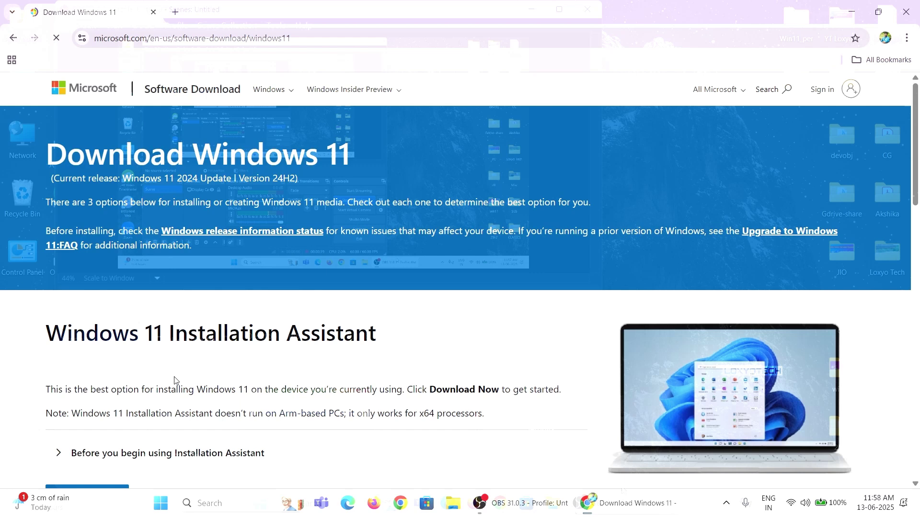
{"action": "scroll", "coordinate": [462, 254], "scroll_direction": "down", "scroll_amount": 3}
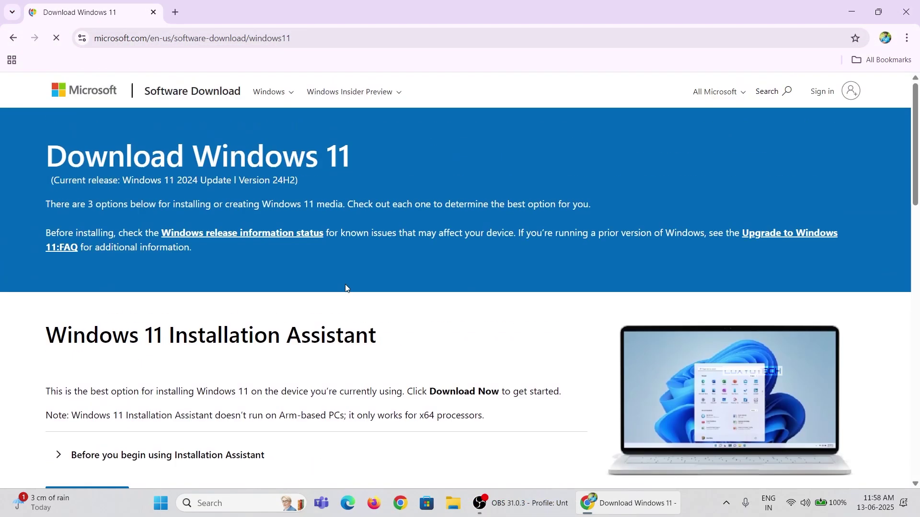
{"action": "scroll", "coordinate": [351, 318], "scroll_direction": "down", "scroll_amount": 3}
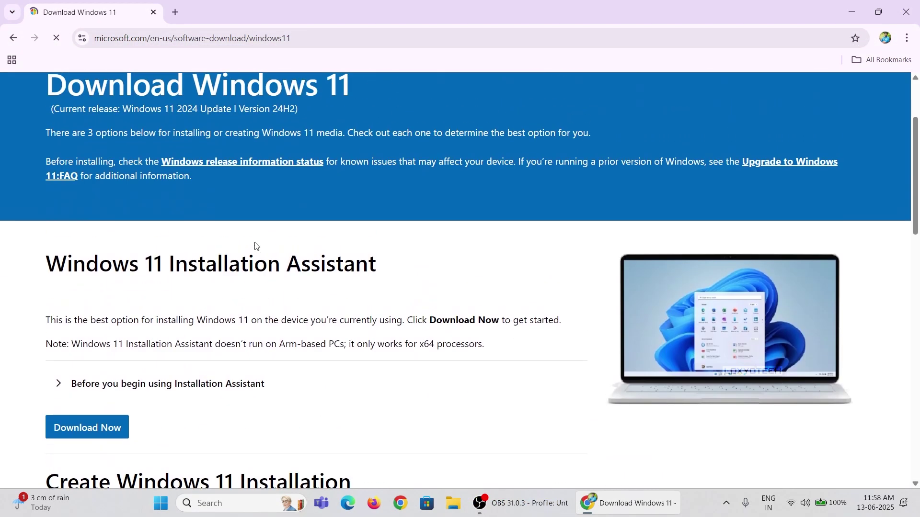
{"action": "scroll", "coordinate": [278, 248], "scroll_direction": "down", "scroll_amount": 8}
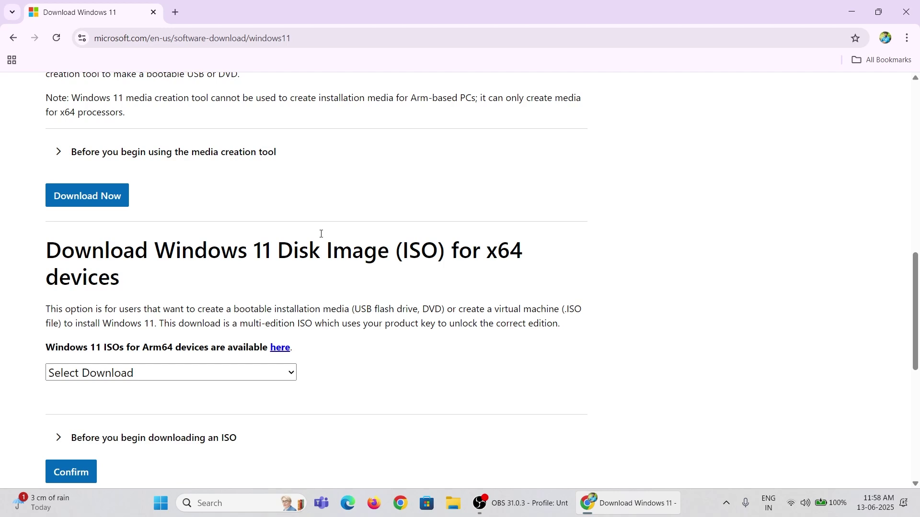
{"action": "left_click_drag", "start_coordinate": [149, 227], "coordinate": [120, 280]}
{"action": "left_click", "coordinate": [118, 274]}
- Choose Windows 11 (multi-edition ISO for x64 devices) under Select Download
{"action": "left_click", "coordinate": [197, 378]}
{"action": "left_click", "coordinate": [183, 410]}
{"action": "scroll", "coordinate": [289, 387], "scroll_direction": "down", "scroll_amount": 2}
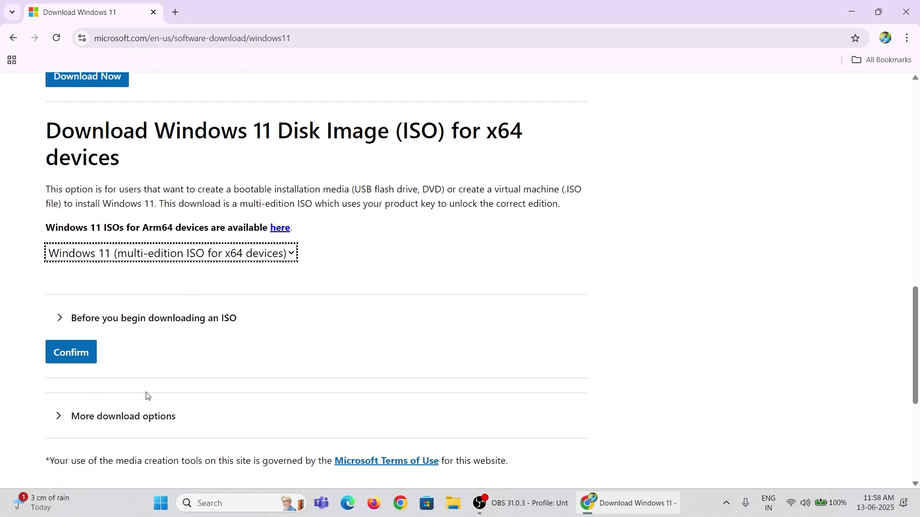
{"action": "scroll", "coordinate": [325, 352], "scroll_direction": "up", "scroll_amount": 4}
{"action": "scroll", "coordinate": [333, 357], "scroll_direction": "up", "scroll_amount": 7}
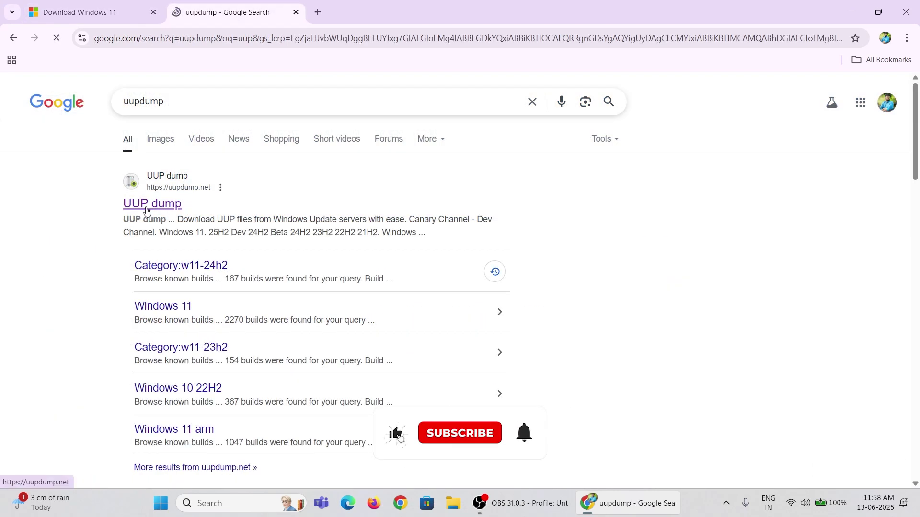
- On uupdump.net pick Windows 11 25H2 Dev build 26200.5641 amd64 and continue with English (United States)
{"action": "scroll", "coordinate": [583, 314], "scroll_direction": "down", "scroll_amount": 1}
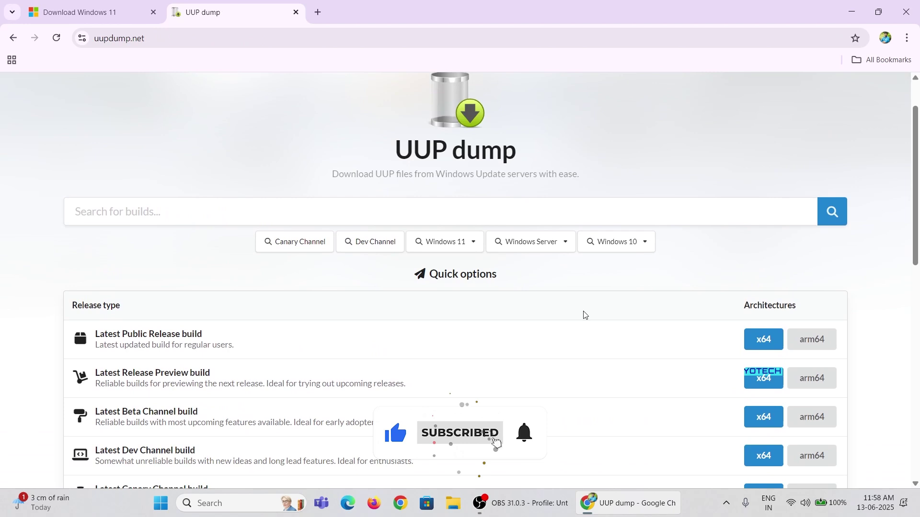
{"action": "left_click", "coordinate": [472, 244]}
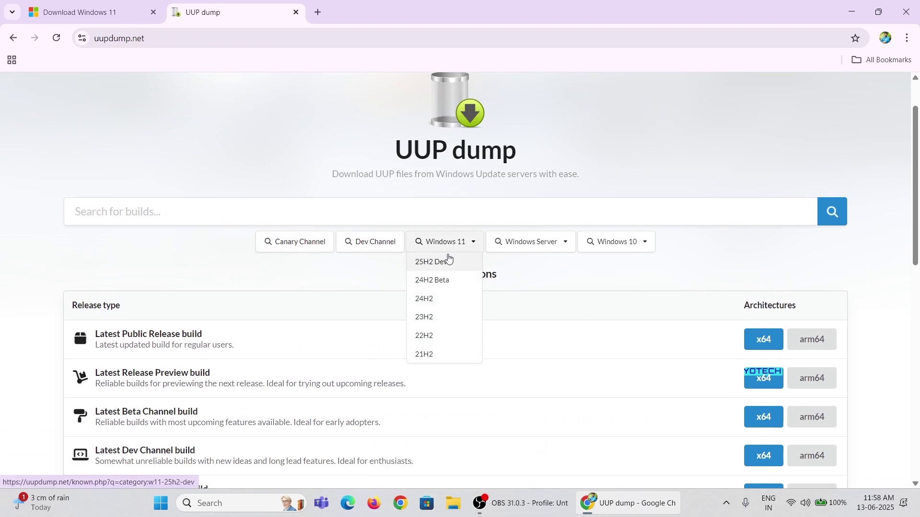
{"action": "left_click", "coordinate": [438, 264]}
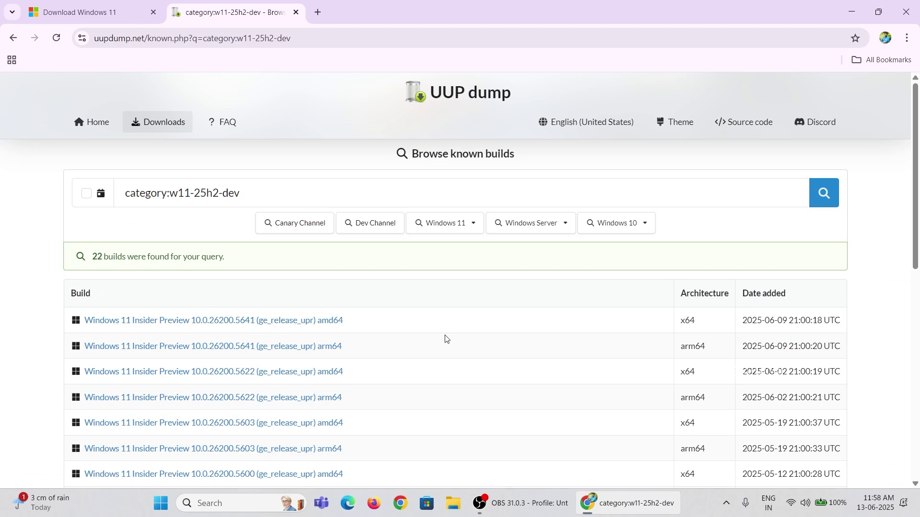
{"action": "left_click_drag", "start_coordinate": [703, 320], "coordinate": [685, 318]}
{"action": "left_click", "coordinate": [304, 320]}
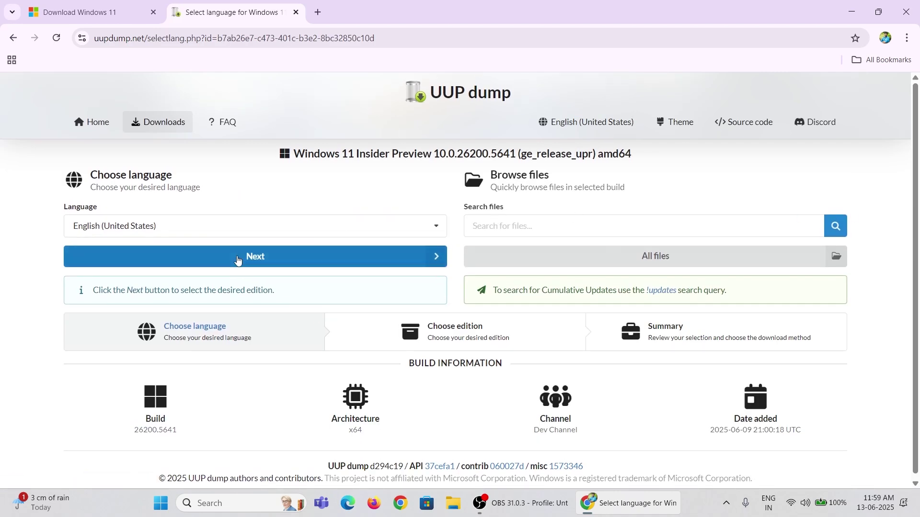
{"action": "left_click", "coordinate": [252, 257]}
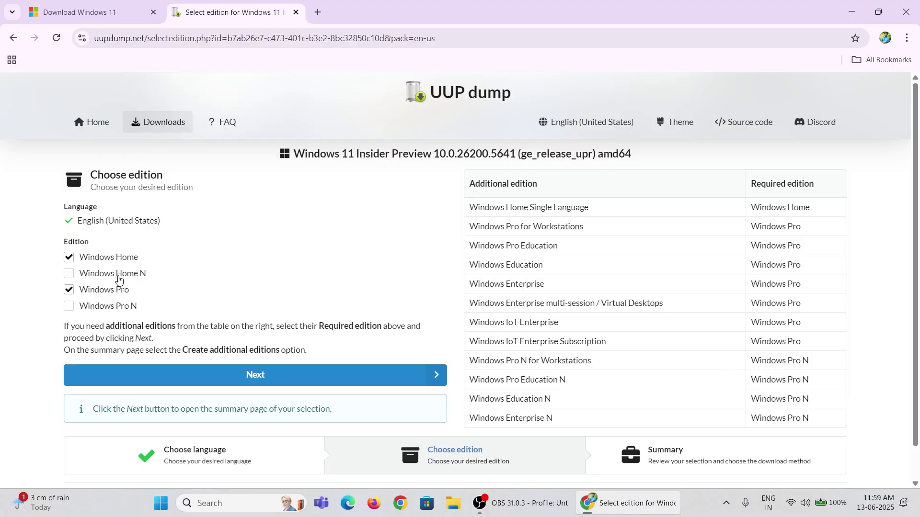
{"action": "scroll", "coordinate": [119, 280], "scroll_direction": "down", "scroll_amount": 1}
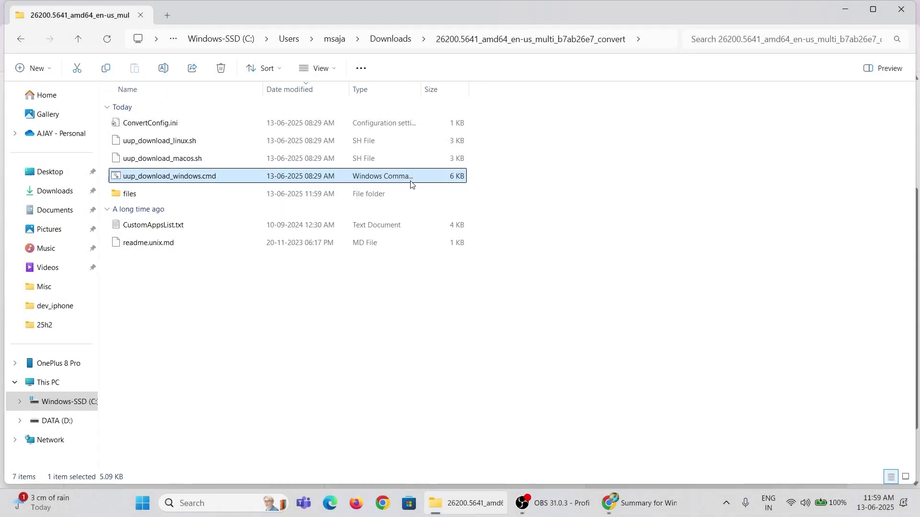
- Launch uup_download_windows.cmd with administrator rights to build the Windows 11 ISO
{"action": "right_click", "coordinate": [171, 175]}
{"action": "left_click", "coordinate": [231, 278]}
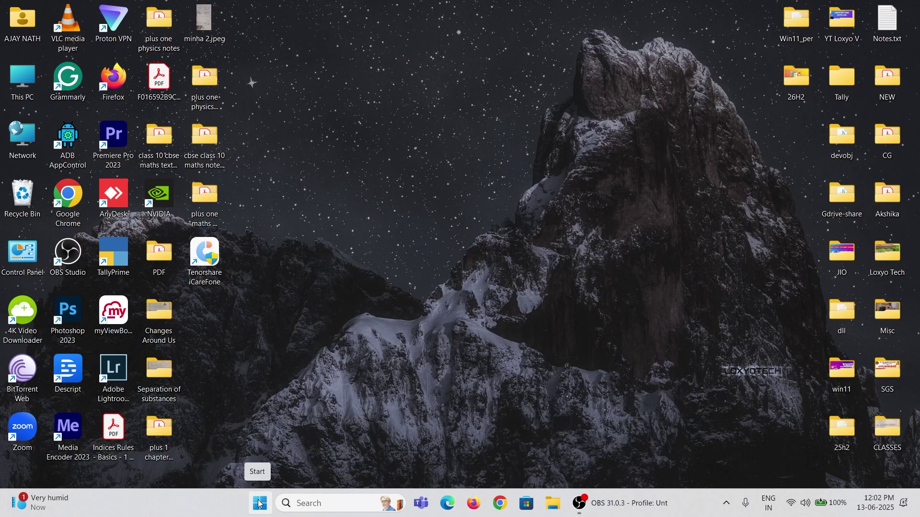
- Find Rufus through the Start search and launch it
{"action": "left_click", "coordinate": [259, 504]}
{"action": "type", "text": "rufus"}
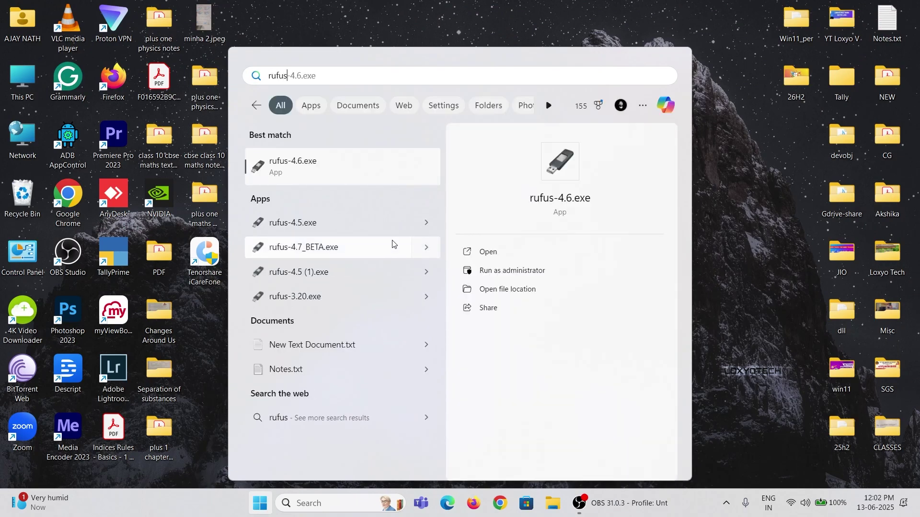
{"action": "left_click", "coordinate": [324, 168]}
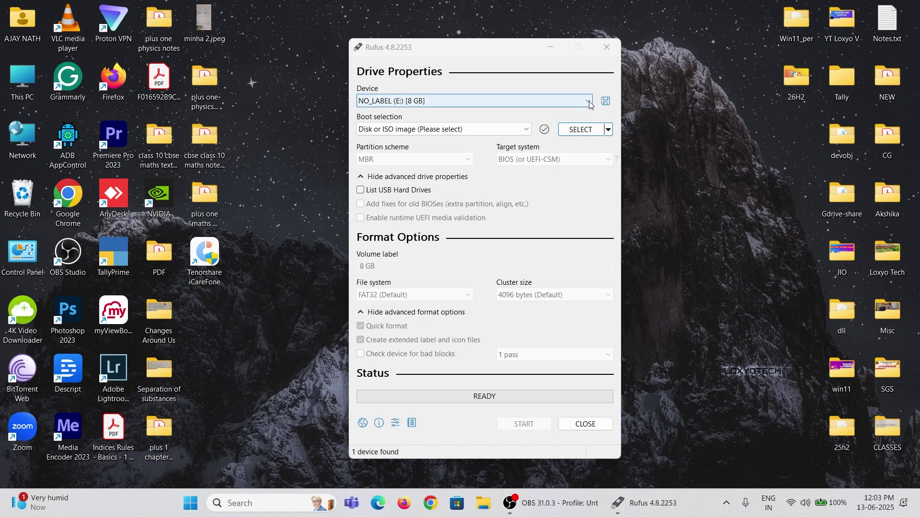
- Keep NO_LABEL (E:) as the target drive and load Win11_25H2_x64.iso as the boot image
{"action": "left_click", "coordinate": [415, 126]}
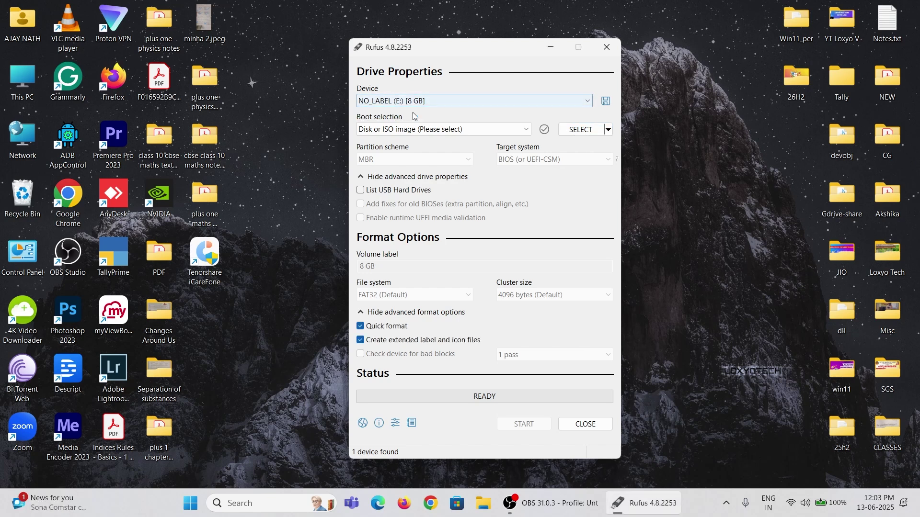
{"action": "left_click", "coordinate": [581, 130]}
{"action": "left_click", "coordinate": [511, 158]}
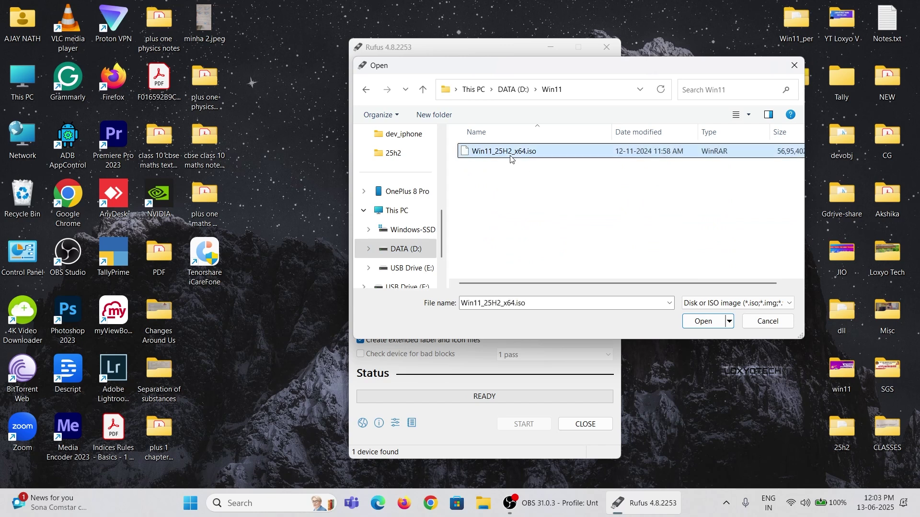
{"action": "left_click", "coordinate": [702, 321]}
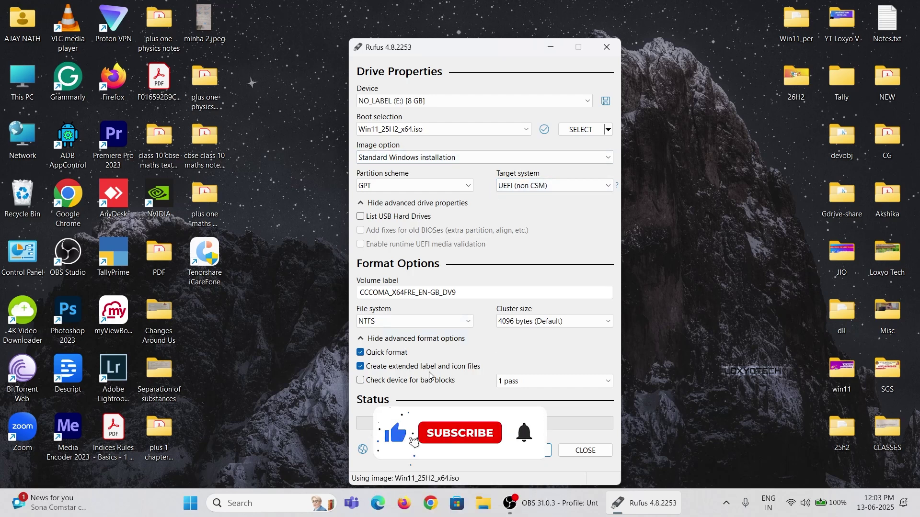
- Start writing drive E:, accepting the hardware/account requirement removal and BitLocker-off customisations
{"action": "left_click", "coordinate": [524, 450]}
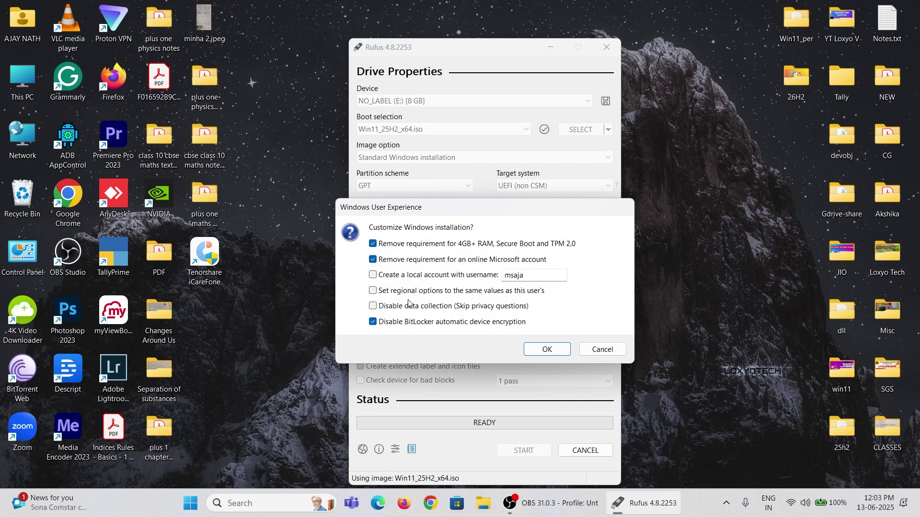
{"action": "left_click", "coordinate": [545, 350]}
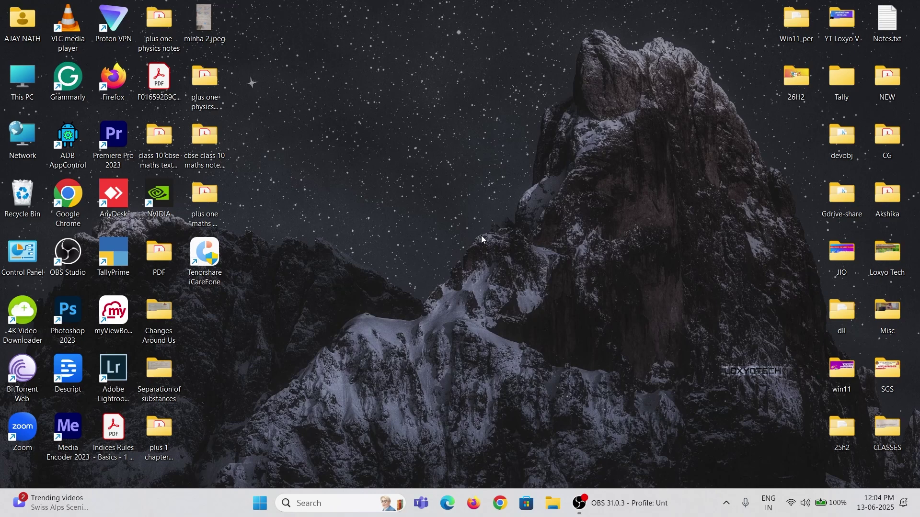
- Choose the Windows 11 Home Single Language edition and accept the licence terms
{"action": "right_click", "coordinate": [469, 157]}
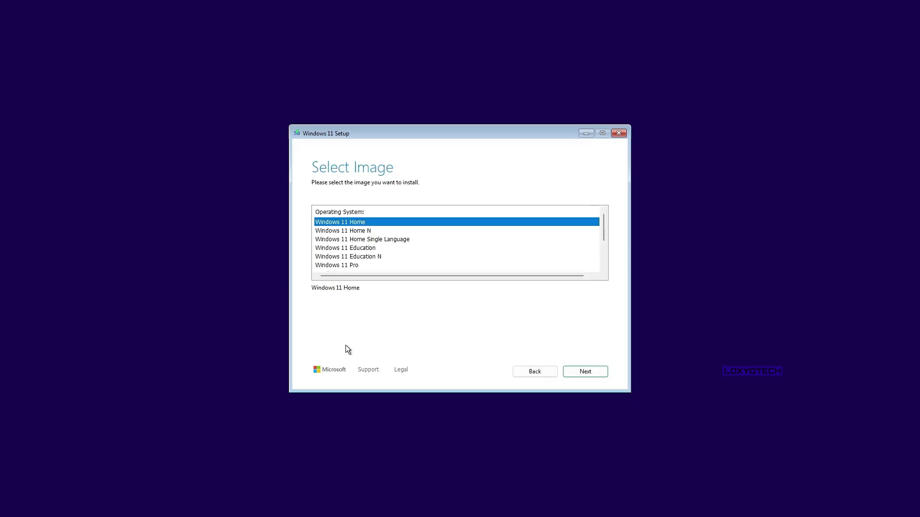
{"action": "mouse_move", "coordinate": [604, 222]}
{"action": "left_mouse_down"}
{"action": "mouse_move", "coordinate": [603, 242]}
{"action": "mouse_move", "coordinate": [605, 218]}
{"action": "left_mouse_up"}
{"action": "left_click", "coordinate": [372, 241]}
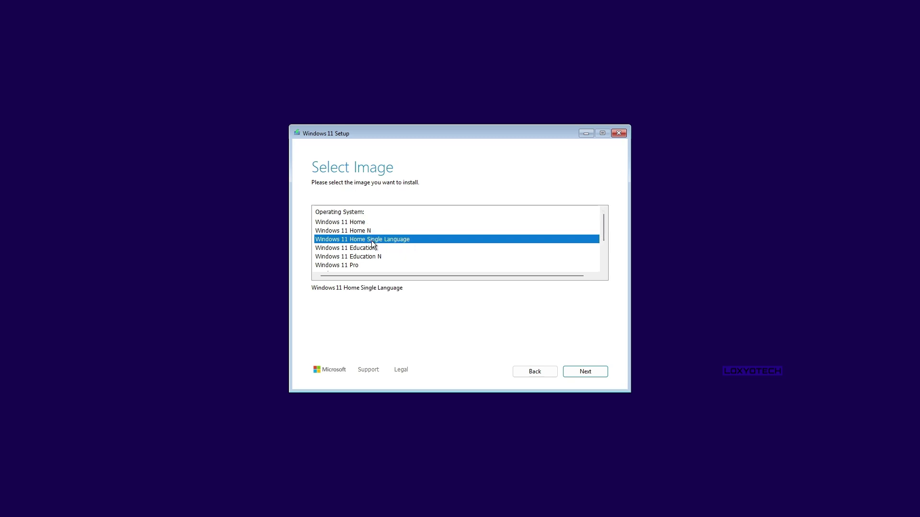
{"action": "left_click", "coordinate": [360, 266]}
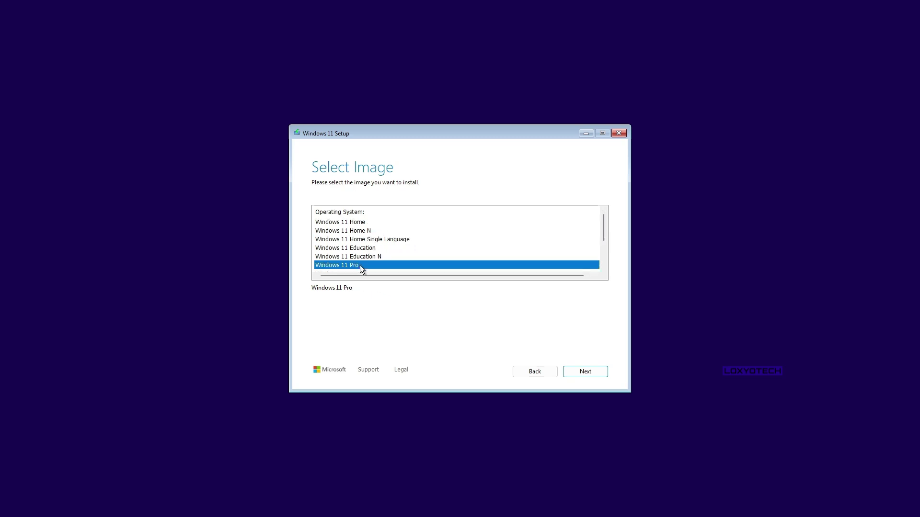
{"action": "left_click", "coordinate": [395, 240]}
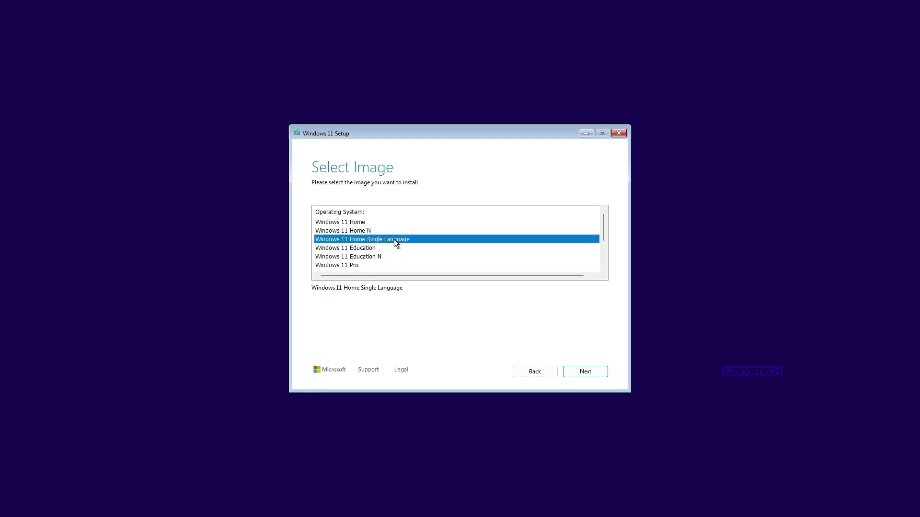
{"action": "left_click", "coordinate": [574, 373]}
{"action": "left_click", "coordinate": [574, 373]}
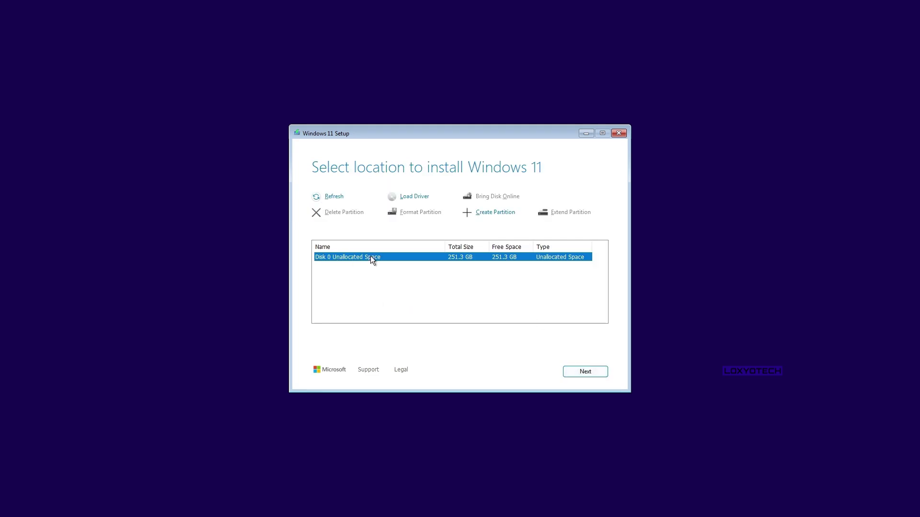
- Create the first 117.2 GB partition from Disk 0's unallocated space
{"action": "left_click", "coordinate": [504, 213]}
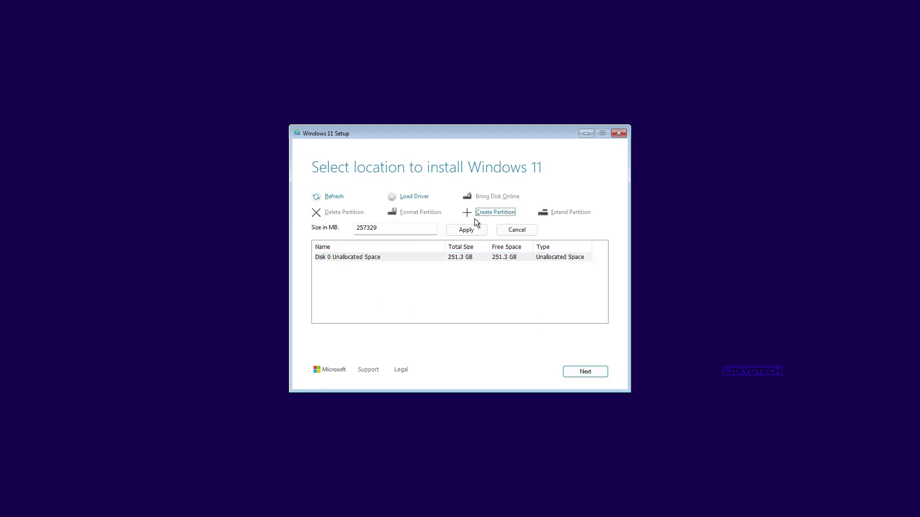
{"action": "double_click", "coordinate": [397, 228]}
{"action": "type", "text": "120000"}
{"action": "left_click", "coordinate": [460, 230]}
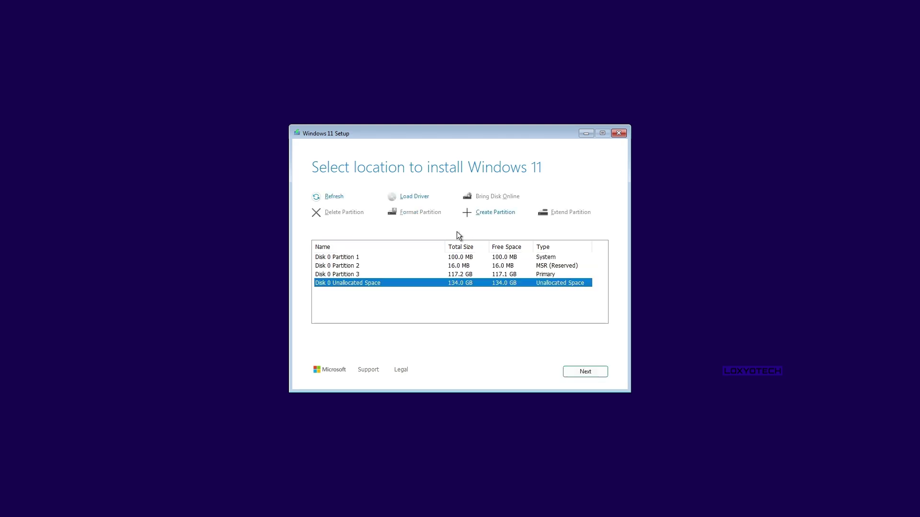
- Create a second 134.0 GB partition from the remaining unallocated space
{"action": "left_click", "coordinate": [353, 274]}
{"action": "left_click", "coordinate": [358, 258]}
{"action": "left_click", "coordinate": [361, 266]}
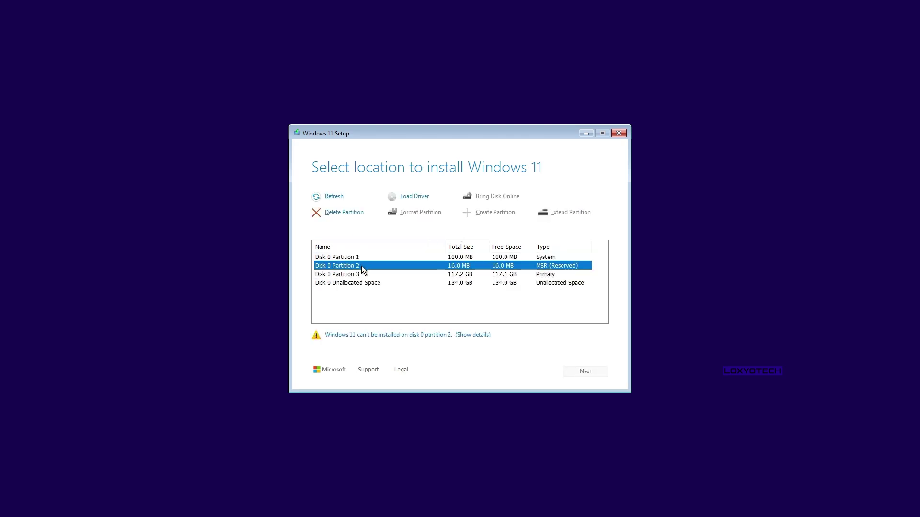
{"action": "left_click", "coordinate": [367, 283]}
{"action": "left_click", "coordinate": [482, 213]}
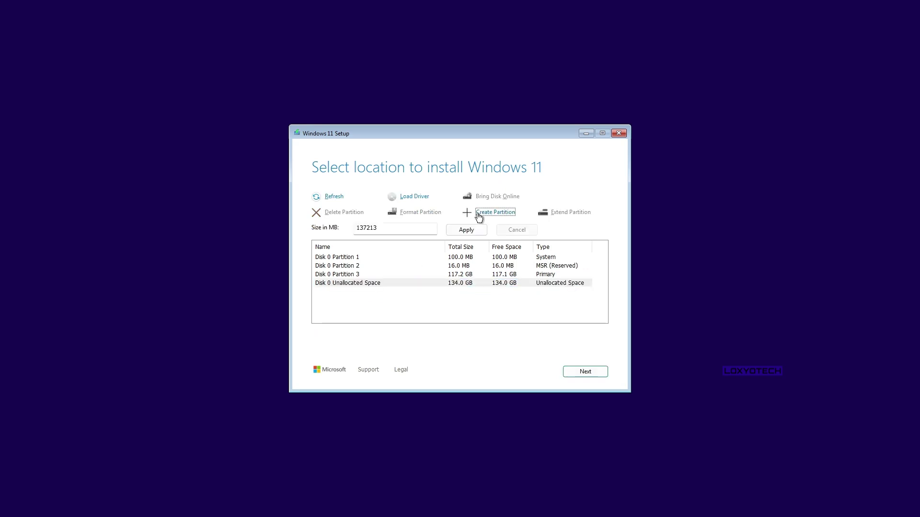
{"action": "left_click", "coordinate": [465, 231]}
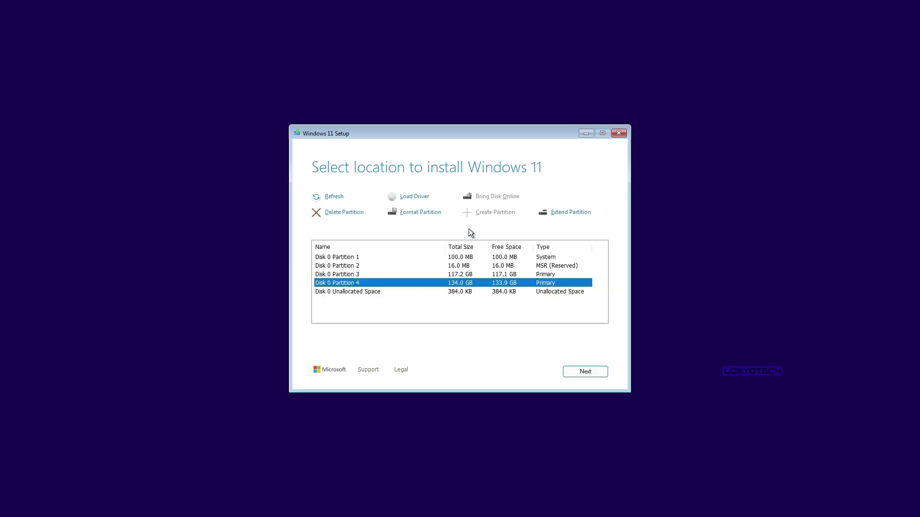